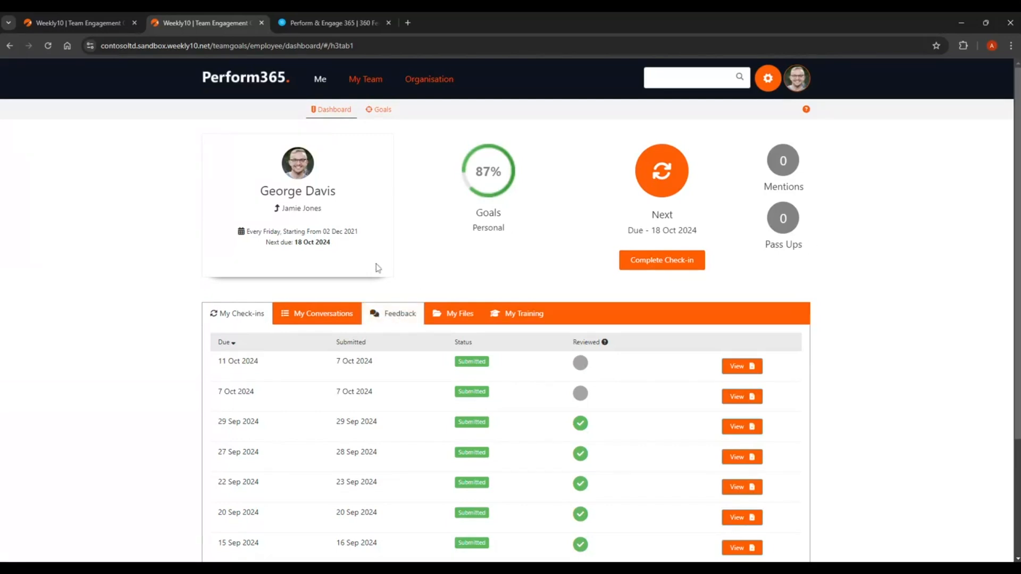
Read the received feedback about Presentation Skills and look at the feedback request form, closing both.
left_click(400, 321)
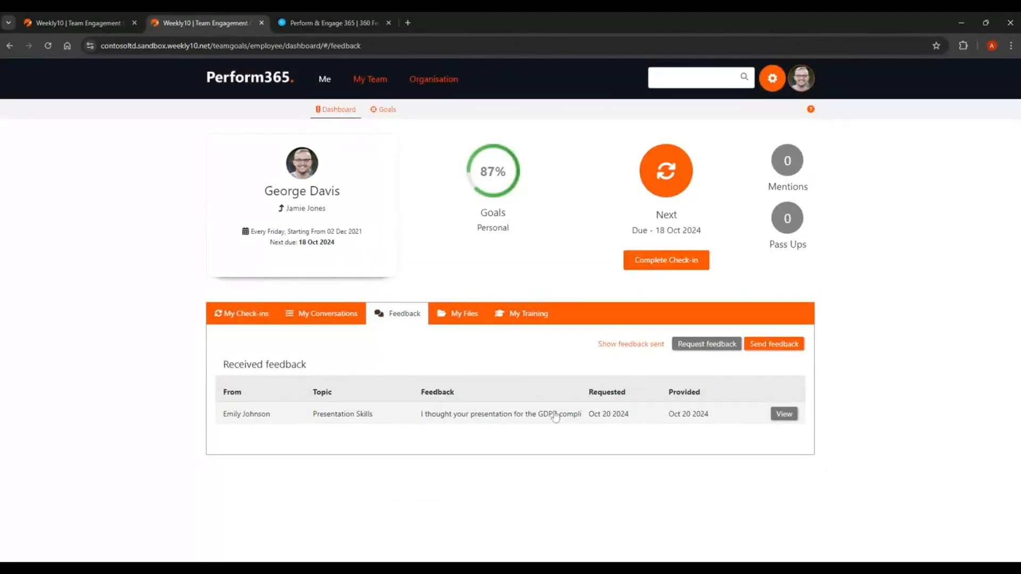
left_click(790, 420)
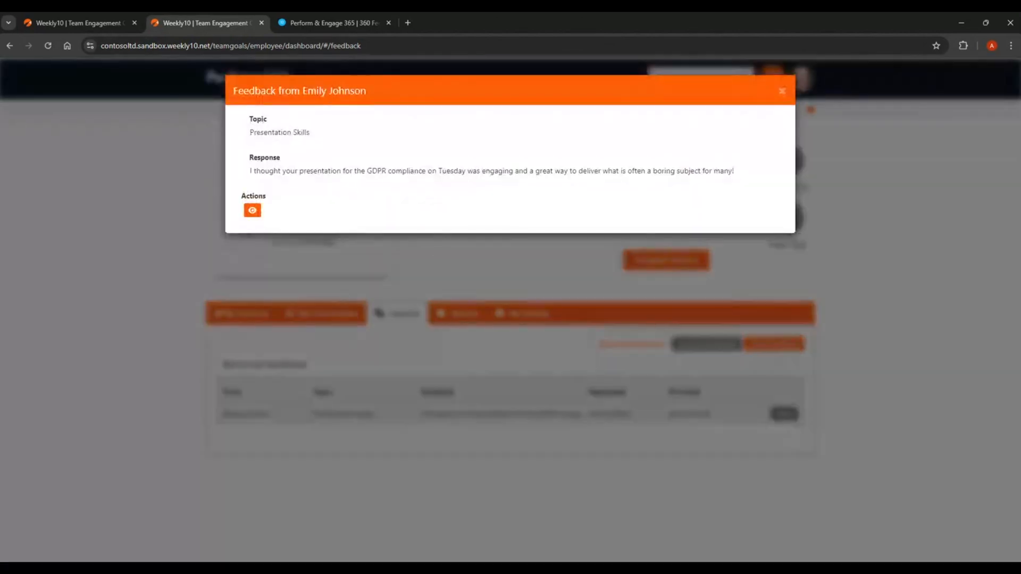
left_click(782, 92)
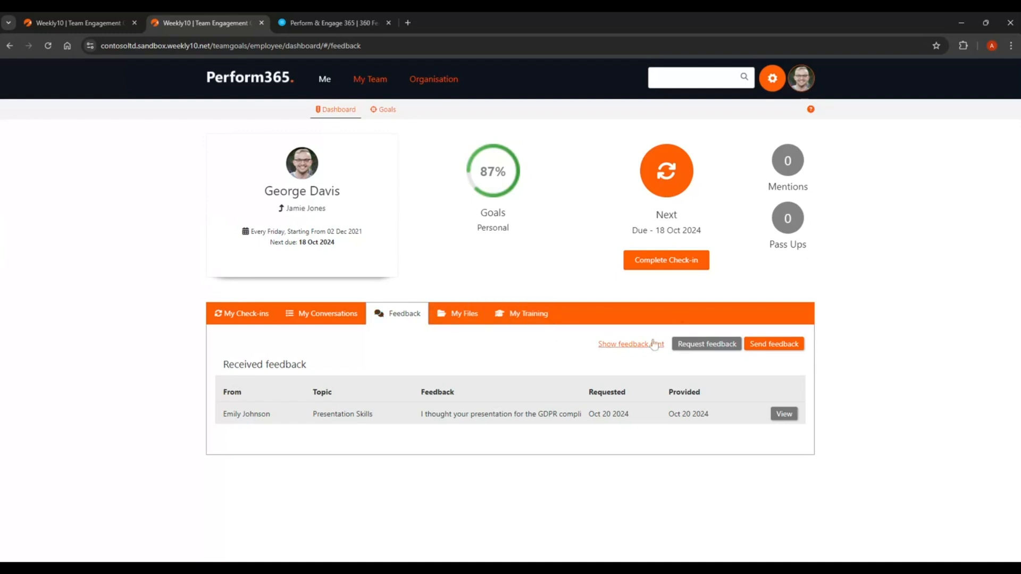
left_click(708, 346)
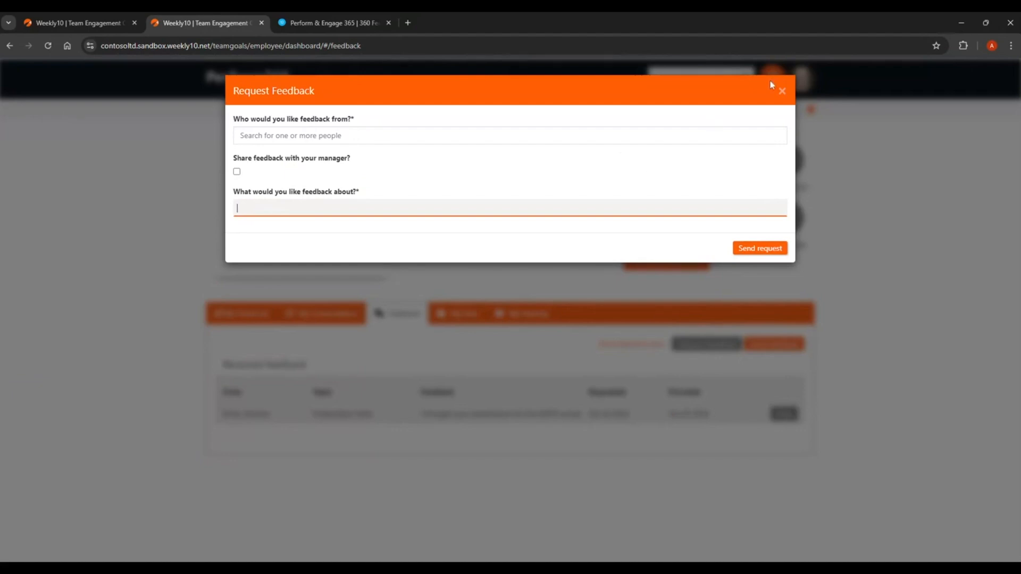
left_click(783, 92)
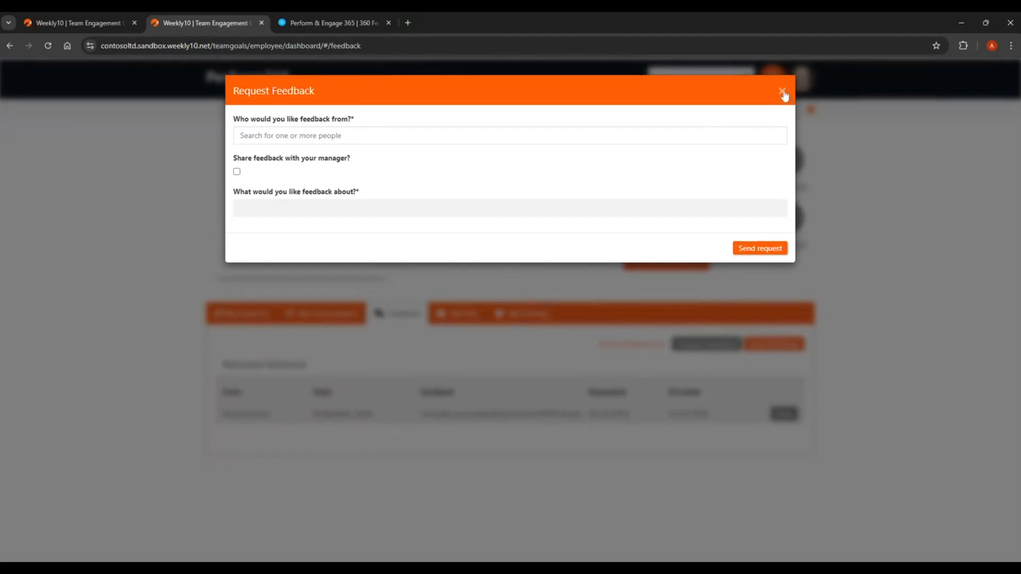
Start a new feedback message and choose the colleague as its recipient.
left_click(781, 344)
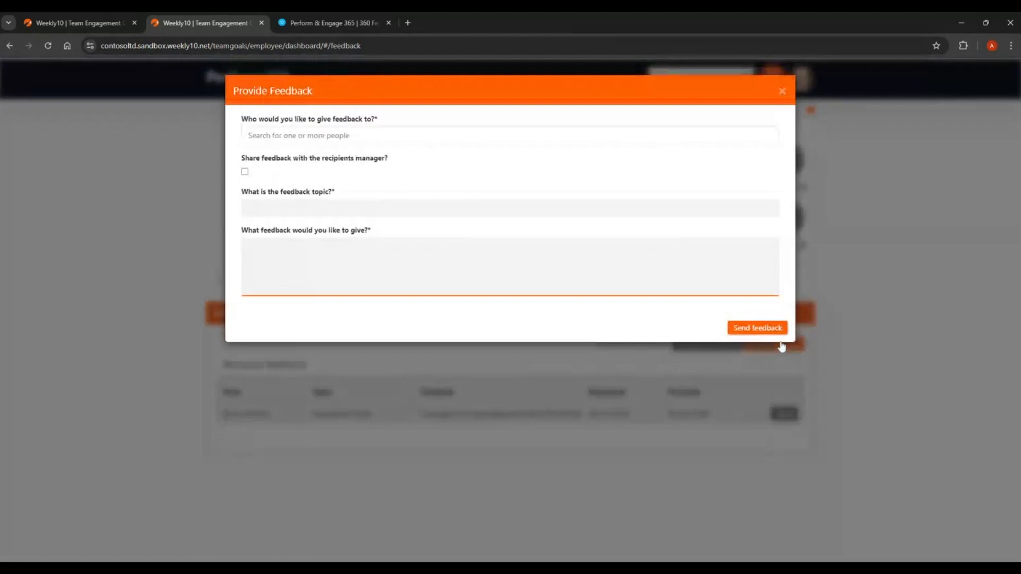
left_click(447, 134)
type("em")
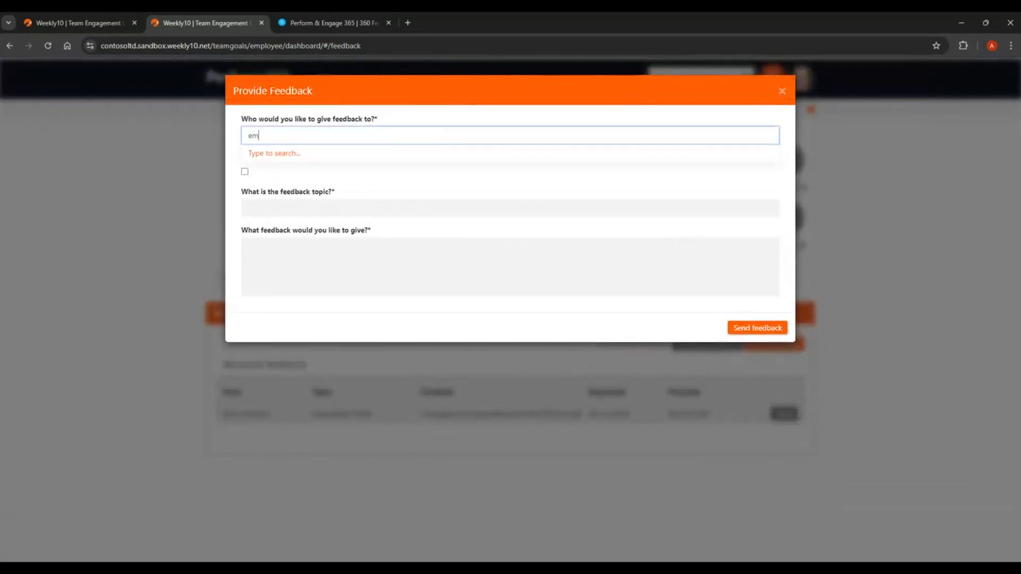
type("il")
left_click(423, 158)
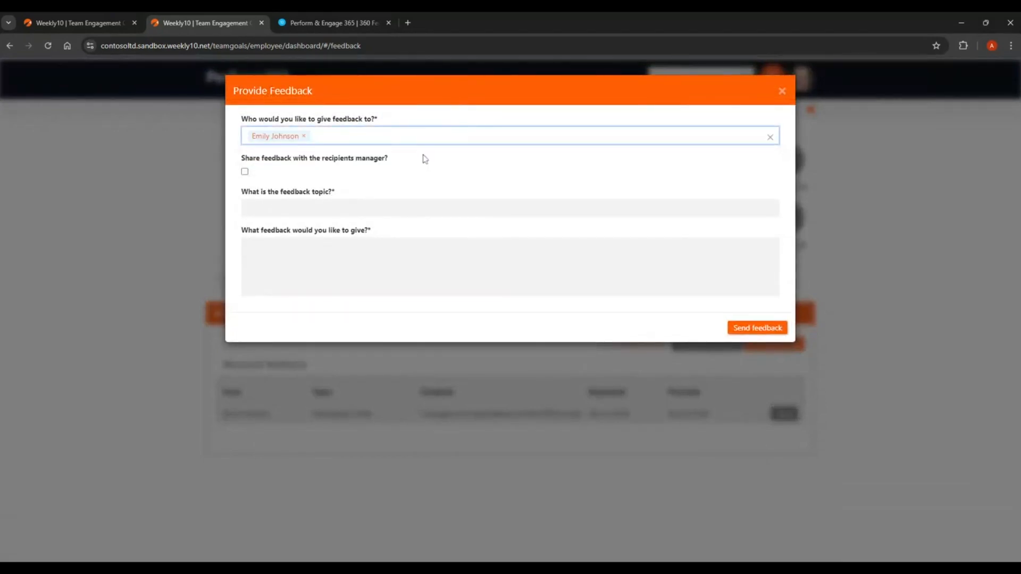
Set the feedback topic to "Presentation on development activities".
left_click(484, 206)
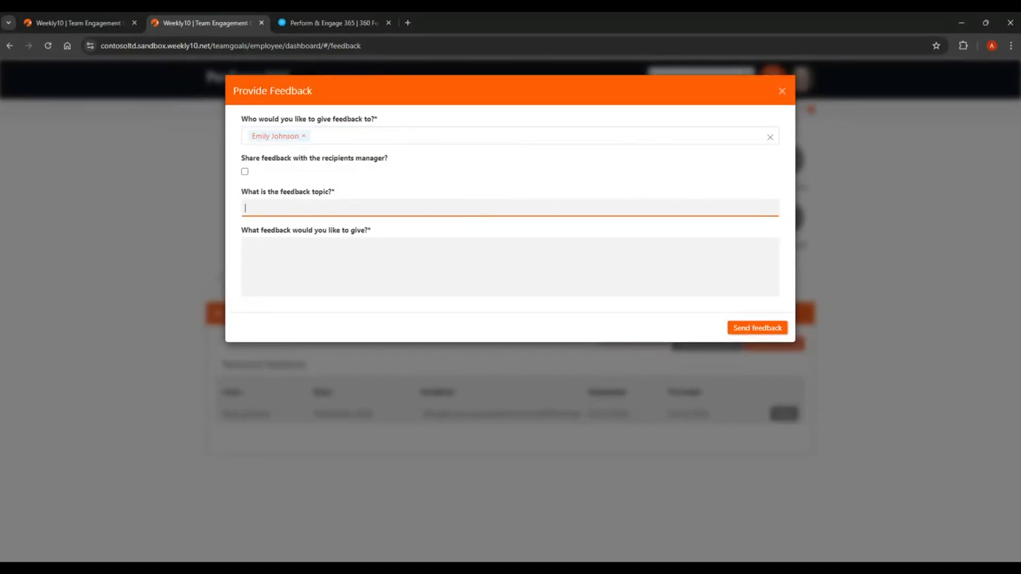
type("Presen")
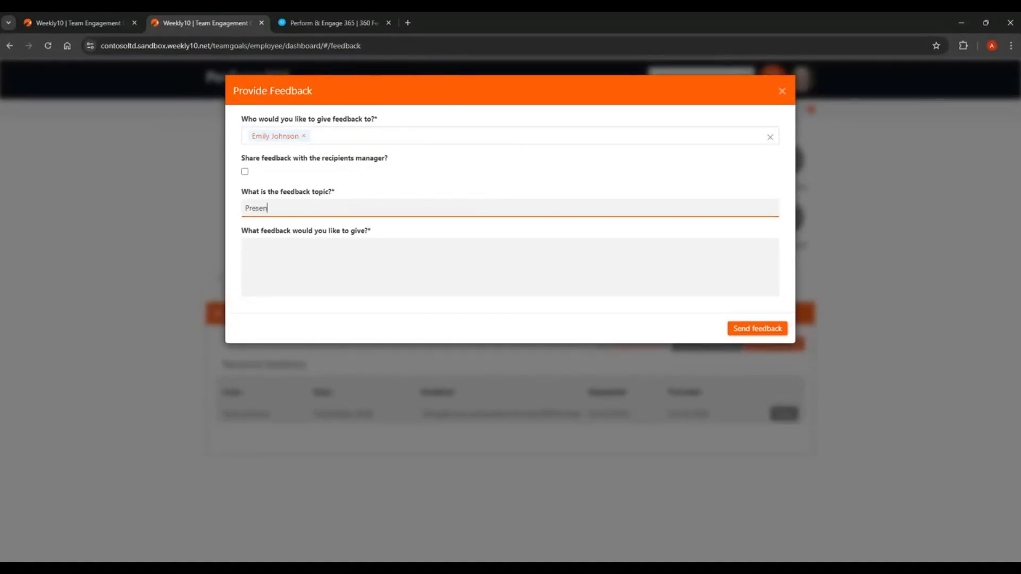
type("tation on development activities")
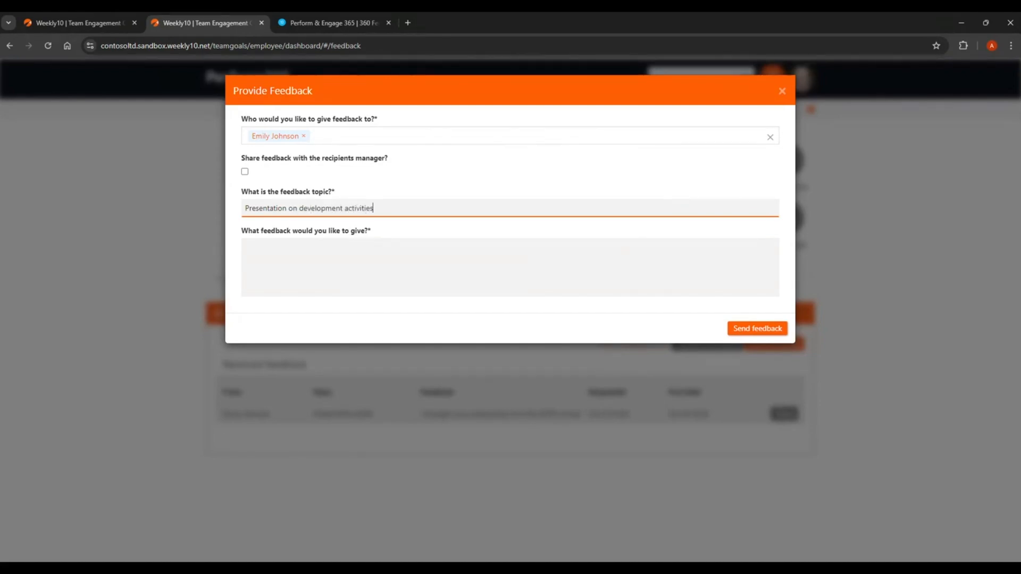
key("Tab")
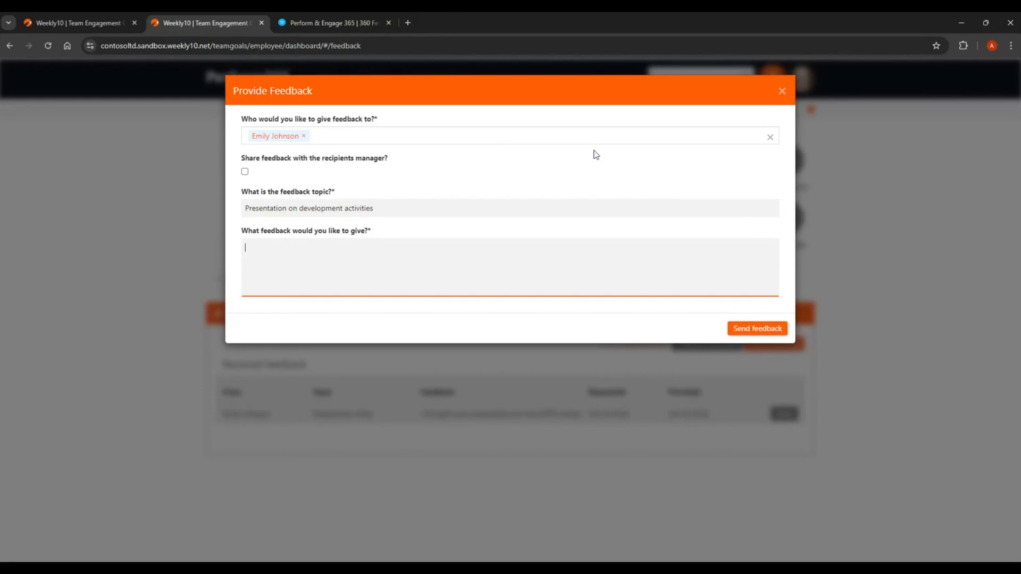
Address the colleague by first name and write "great job with the presentation. You engaged the audience and" as feedback, with the spelling of "audience" corrected.
type("Emily great job with the presentation. You en")
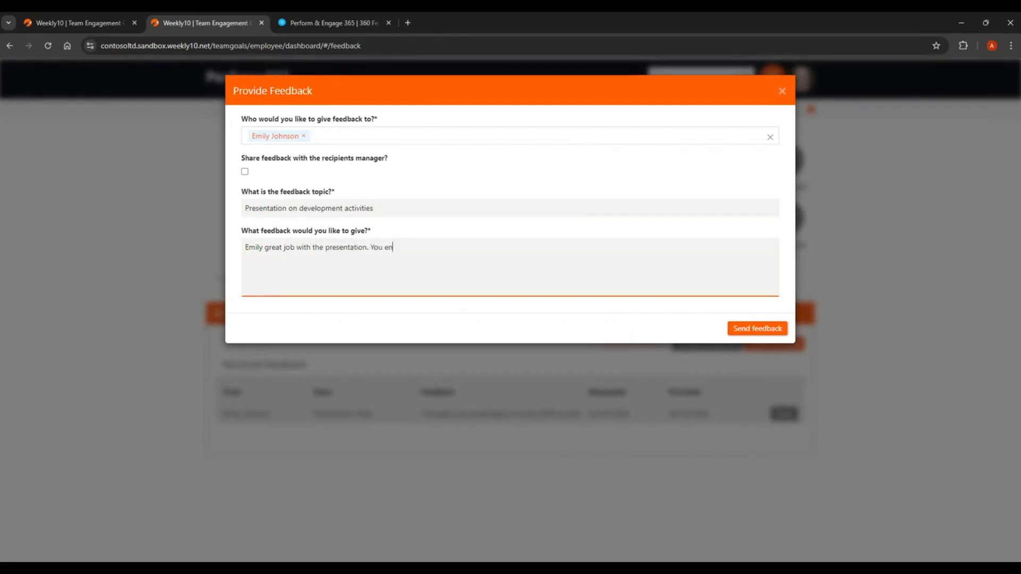
type("gaged the auidence and")
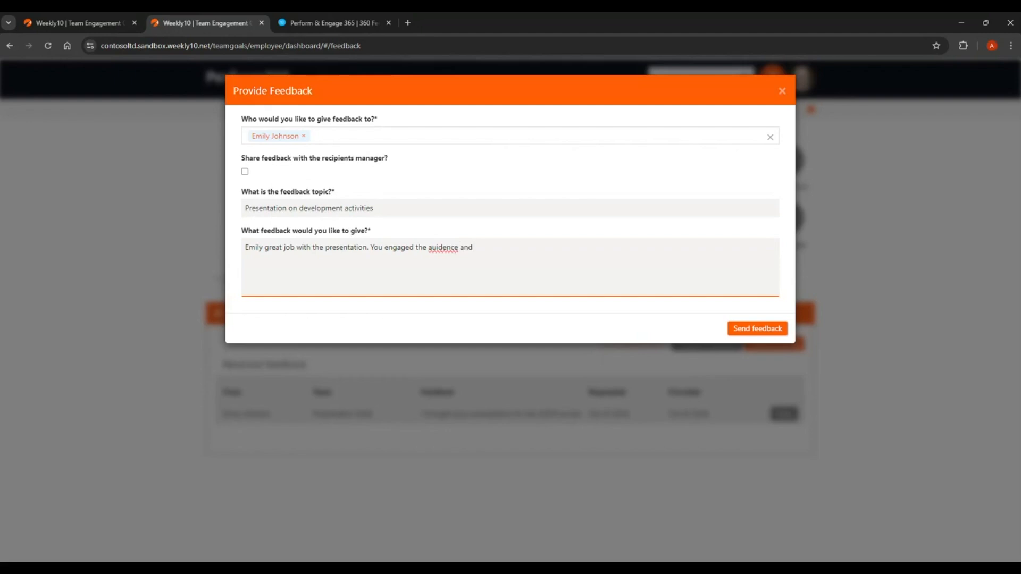
right_click(443, 247)
left_click(468, 258)
left_click(474, 247)
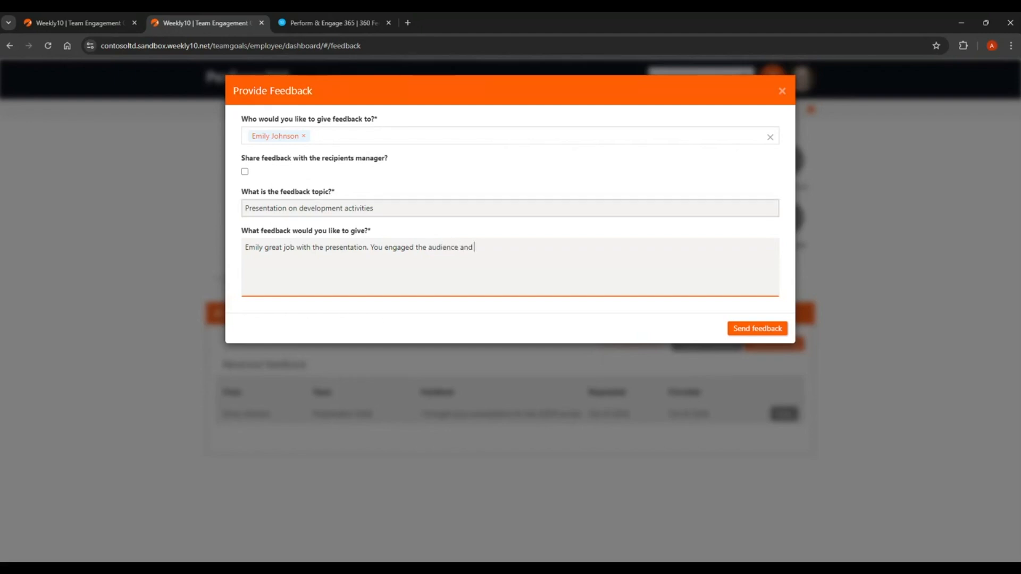
Complete the feedback text with "allowed everyone to provide input!" and send it.
type("allowed everyone to provide input!")
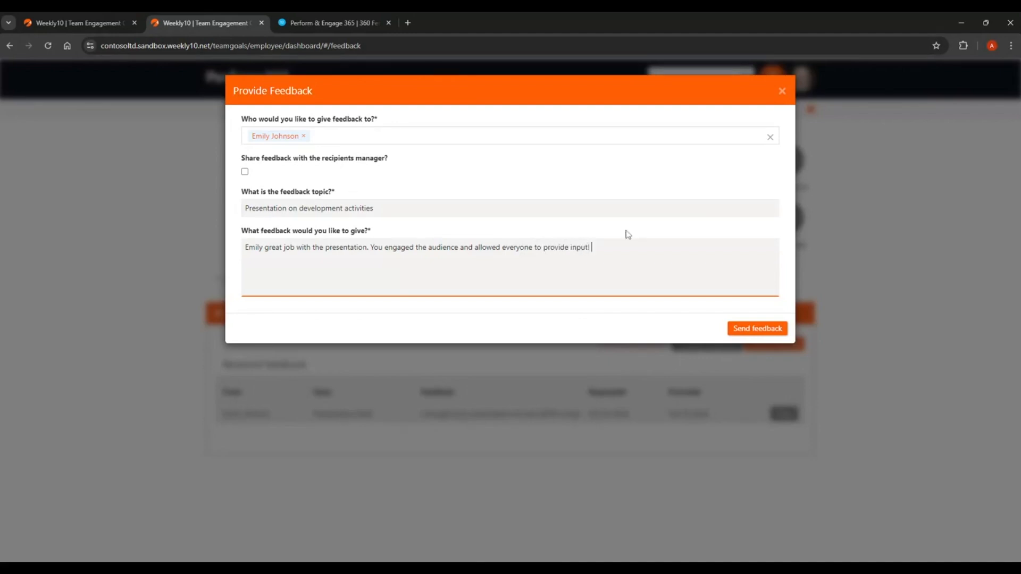
left_click(783, 329)
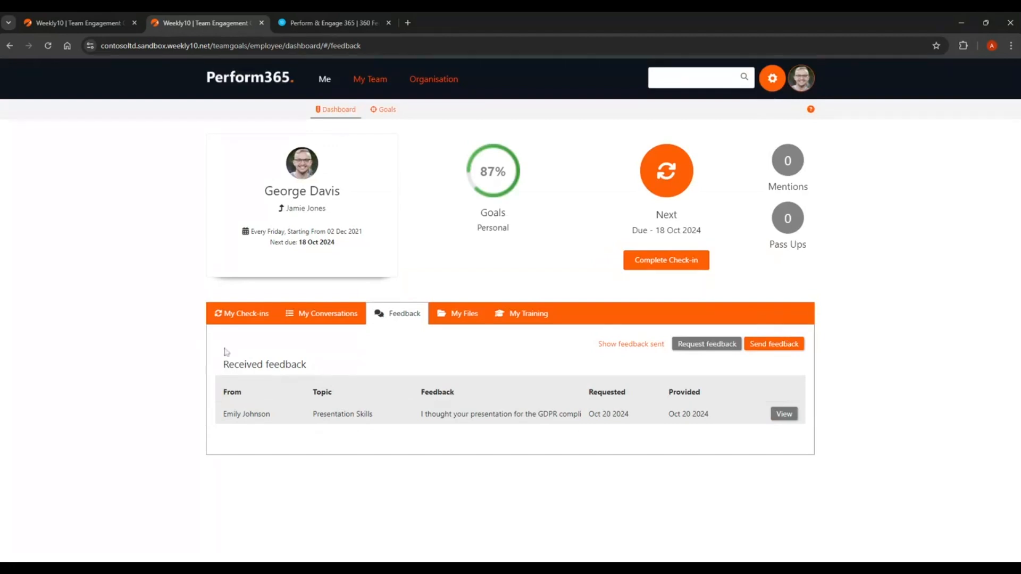
Open the Annual Review from the employee's conversations and expand its Peer Feedback section.
left_click(232, 315)
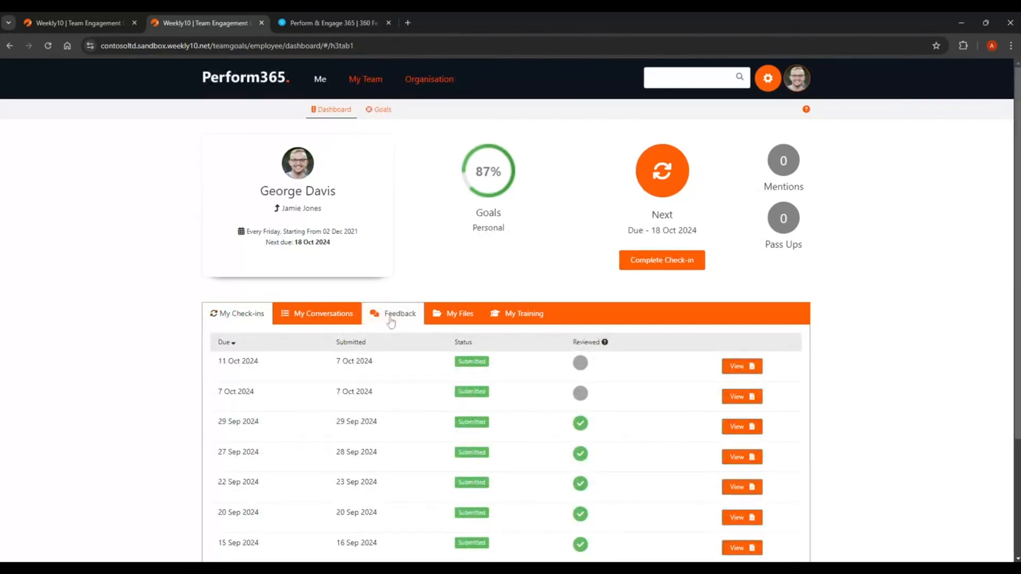
left_click(346, 318)
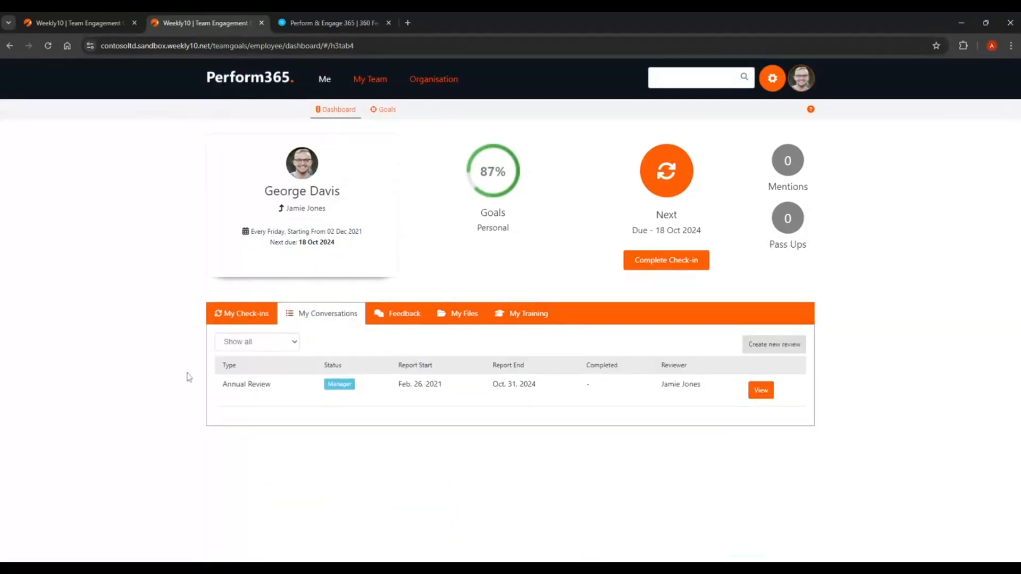
left_click(760, 390)
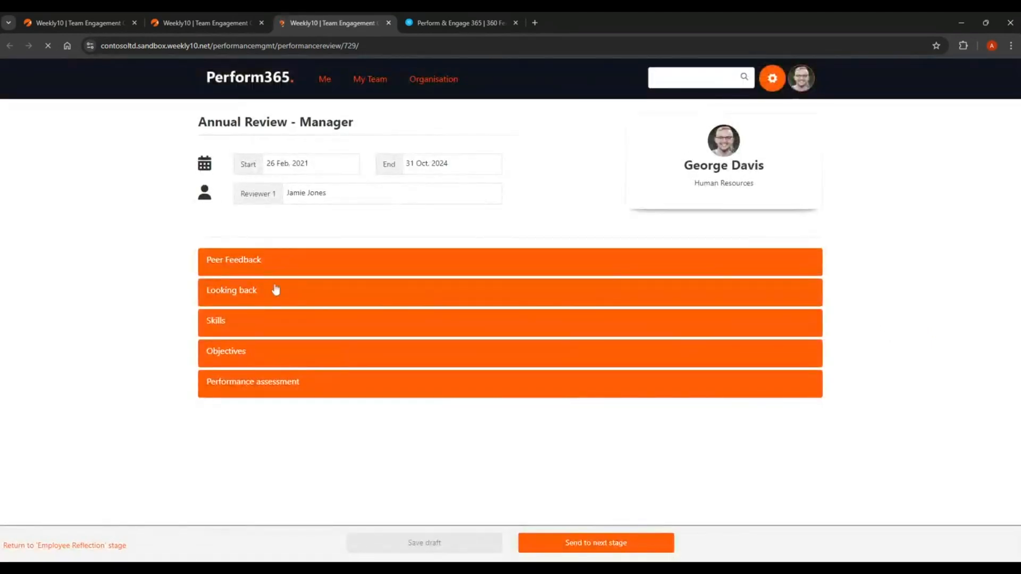
left_click(238, 261)
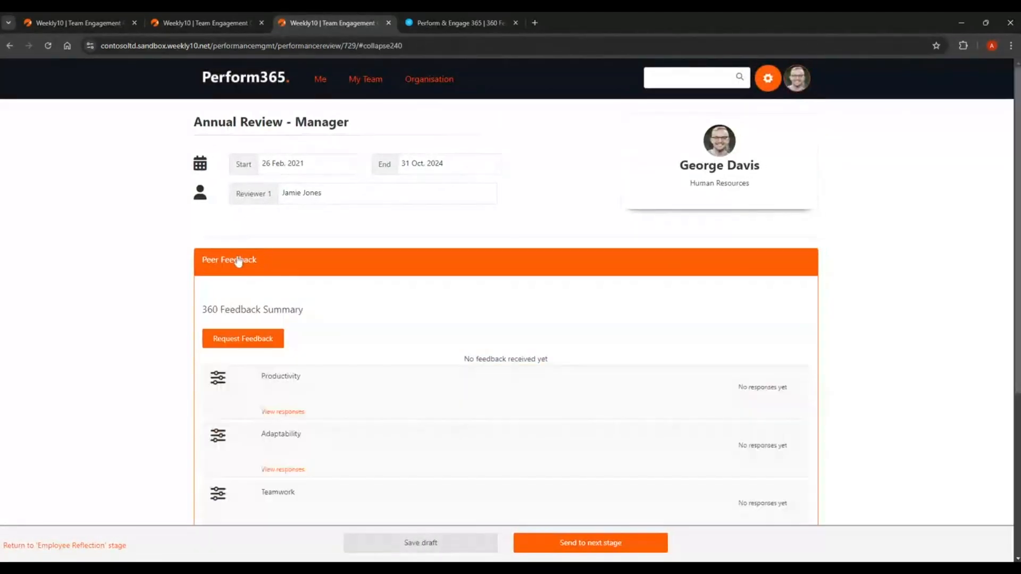
Try out the 360 feedback request with peers, direct reports, specific employees and external respondents ticked, and close it unsent.
left_click(250, 341)
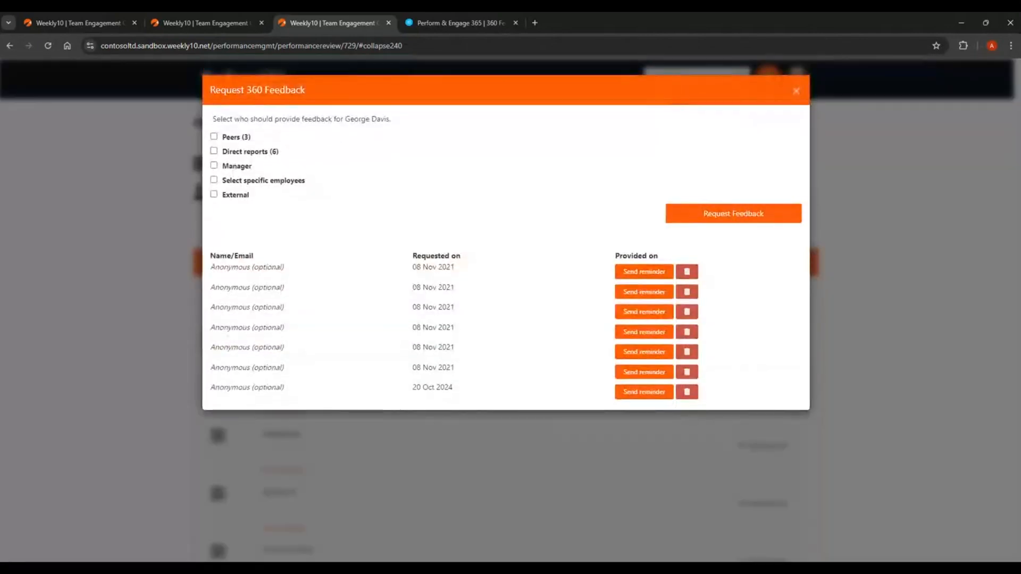
left_click(214, 136)
left_click(214, 152)
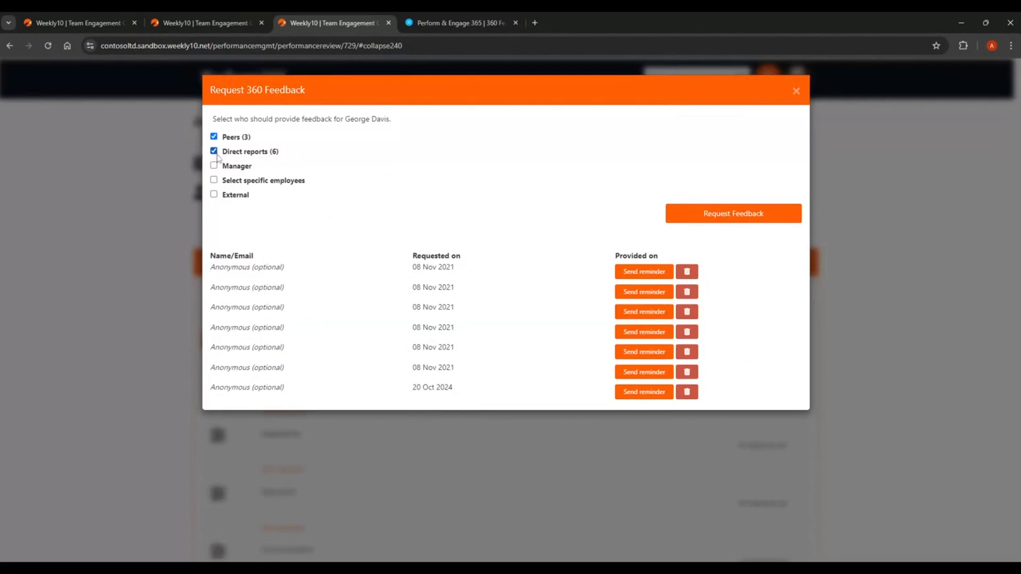
left_click(213, 181)
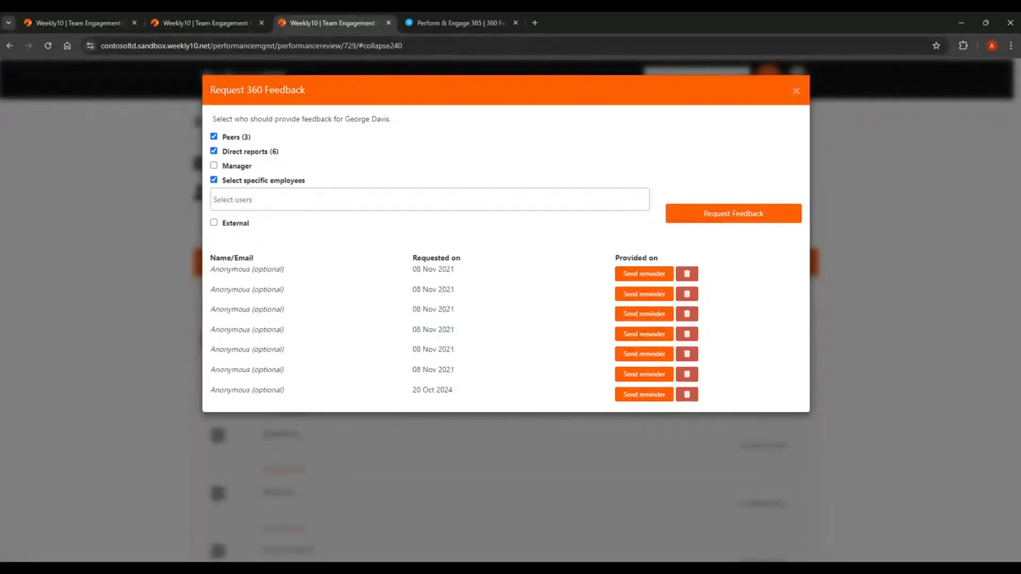
left_click(214, 222)
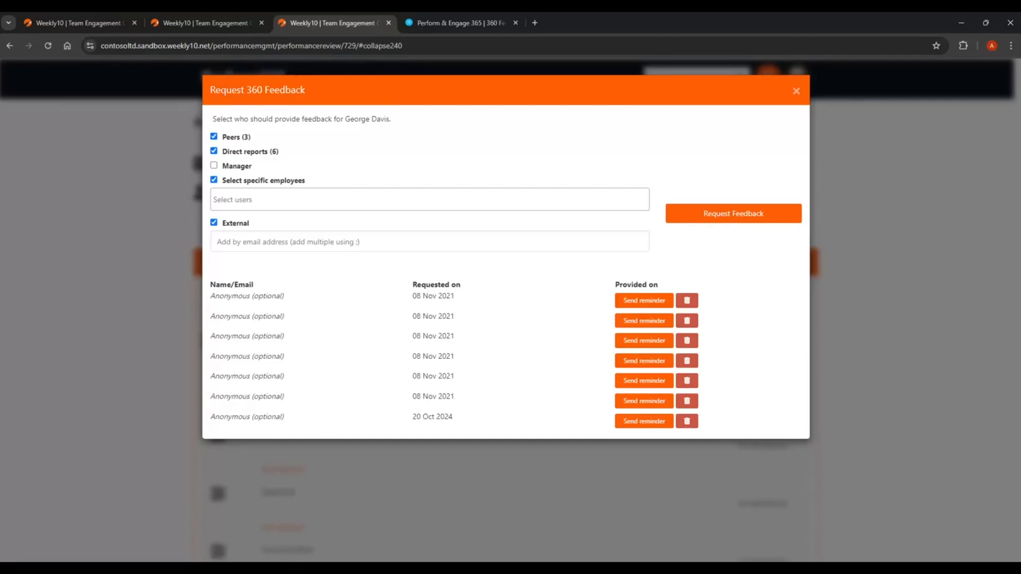
key("Escape")
In the open 360° Feedback form, rate Productivity 3, Adaptability 2, Teamwork 3 and Communication 3.
left_click(454, 22)
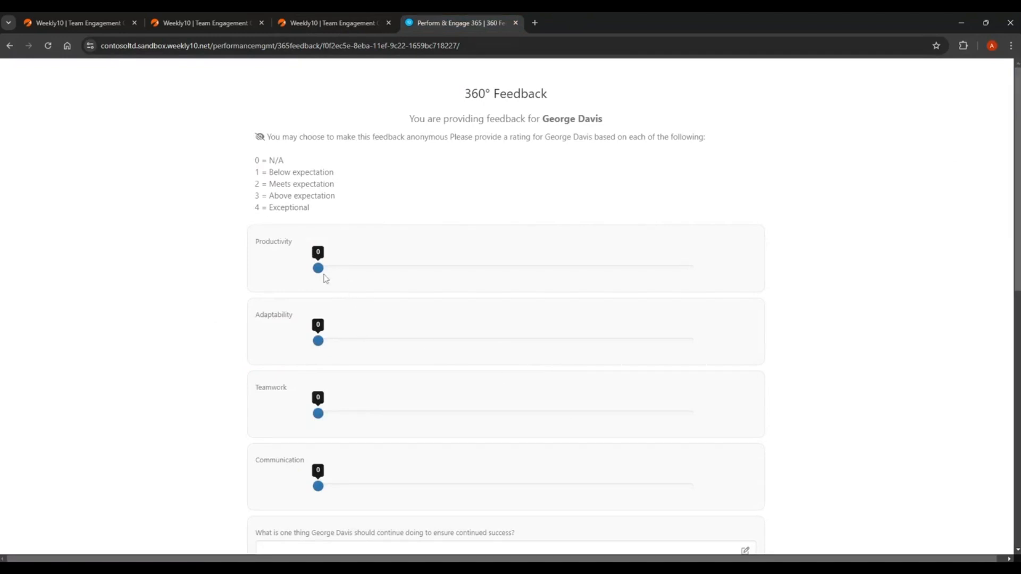
left_click(554, 269)
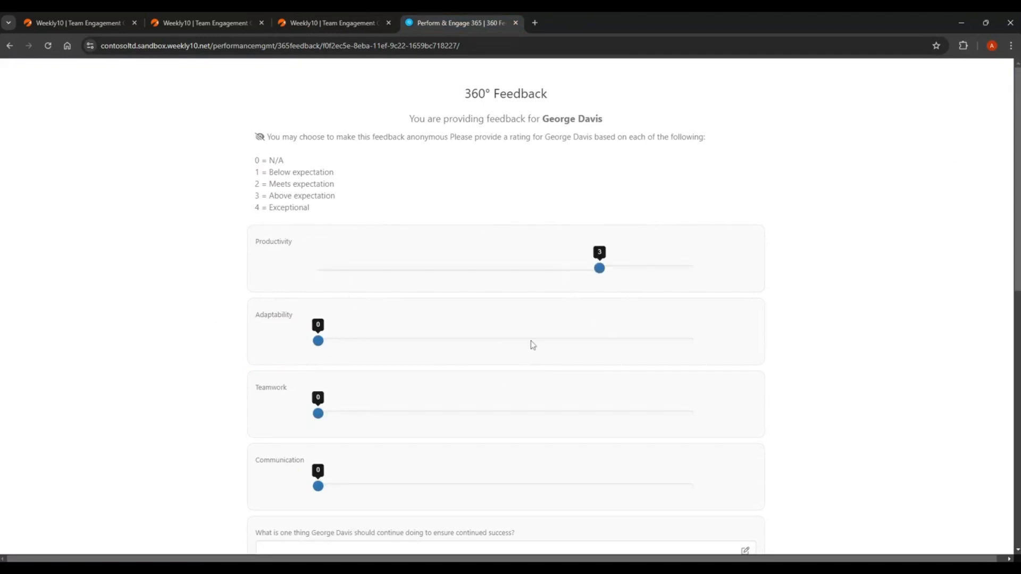
left_click(506, 342)
left_click(632, 414)
scroll(623, 427, "down", 1)
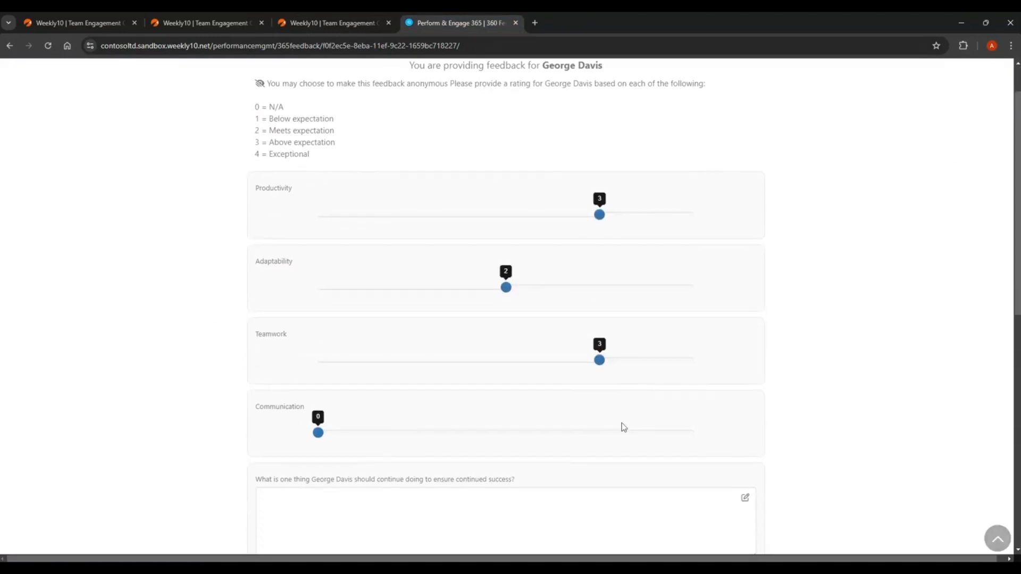
left_click(587, 435)
scroll(829, 390, "down", 5)
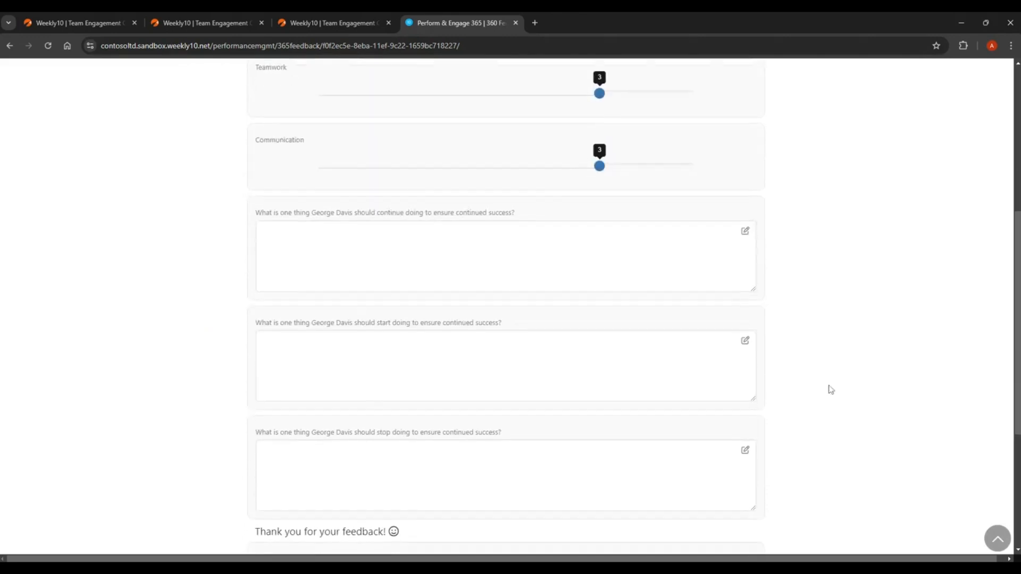
Answer the question on what the employee should continue doing with "Communication skills could improved.".
key("Tab")
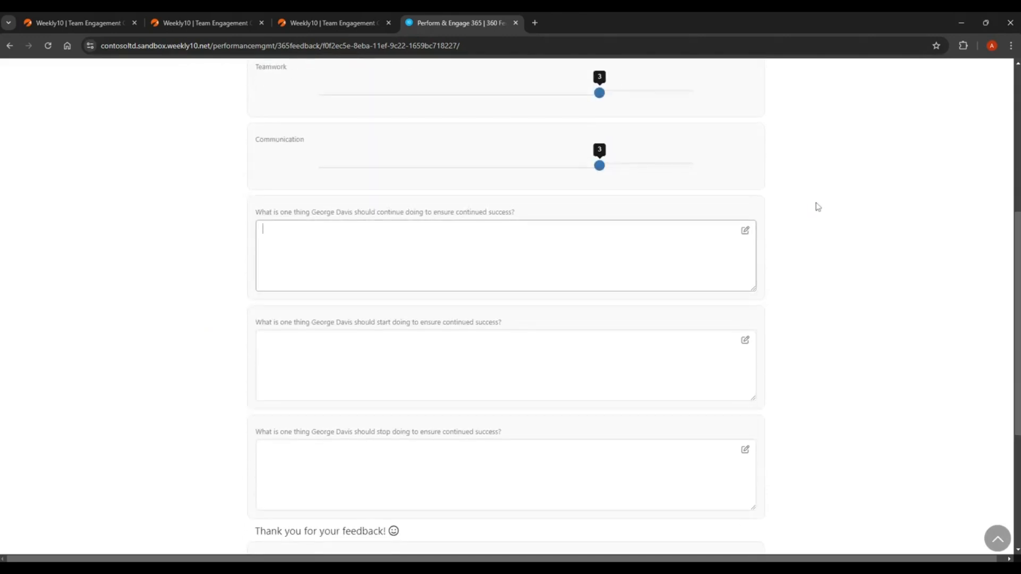
type("Communication ")
type("skills coudl be")
key("BackSpace")
key("BackSpace")
key("BackSpace")
key("BackSpace")
key("BackSpace")
type("ld")
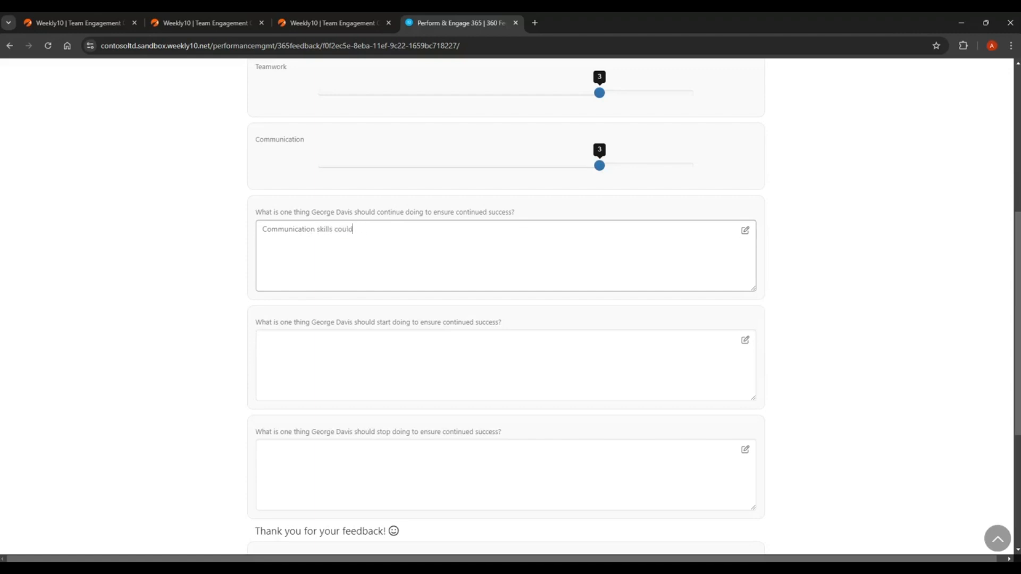
type(" improved.")
Answer the question on what to start doing by stating that the employee's "desire to complete tasks is great!", using the first name.
key("Tab")
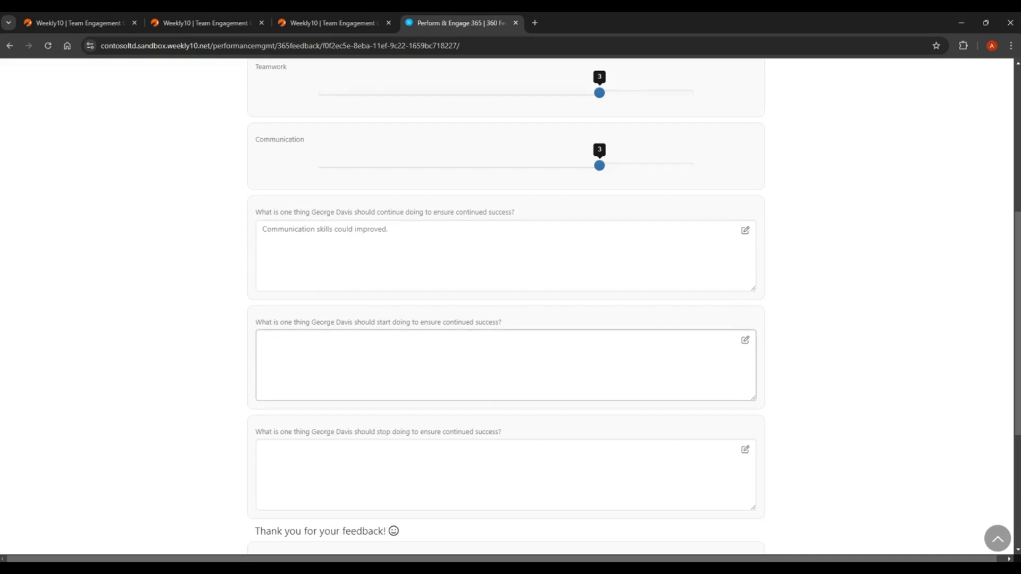
type("George's desire to complete tasks i")
type("s great!")
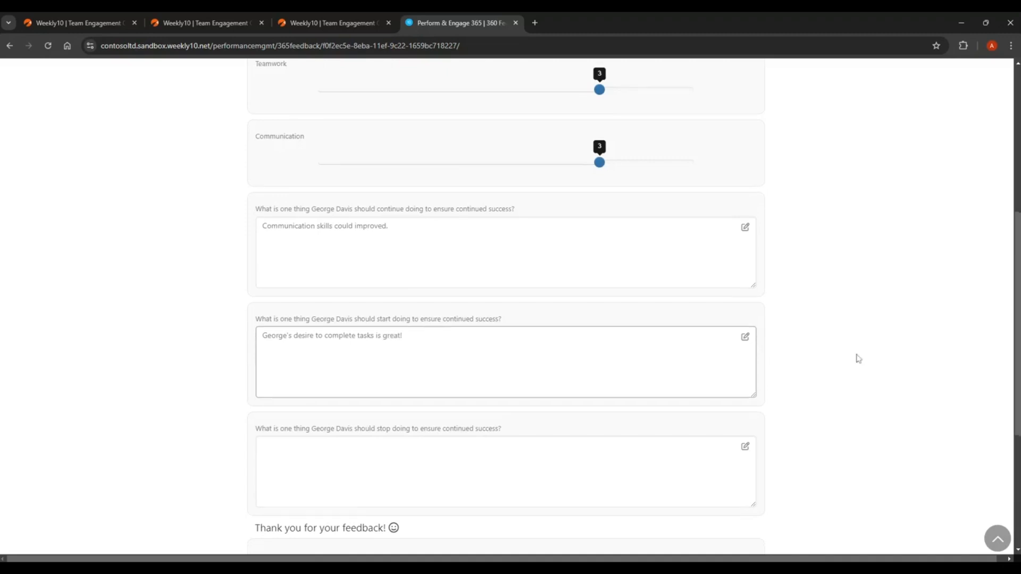
Mark the 360° feedback as anonymous and submit it.
scroll(856, 358, "down", 5)
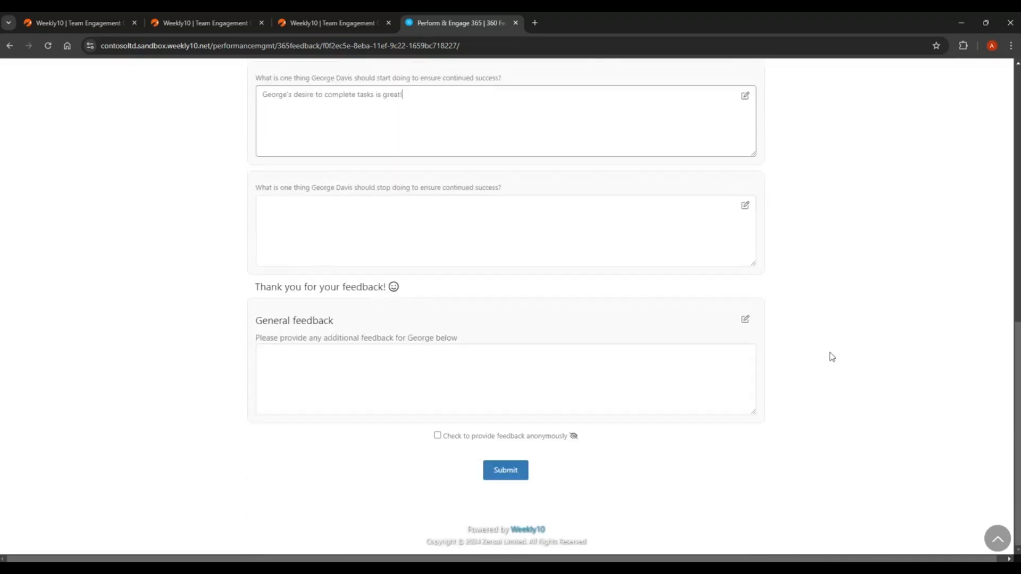
left_click(437, 436)
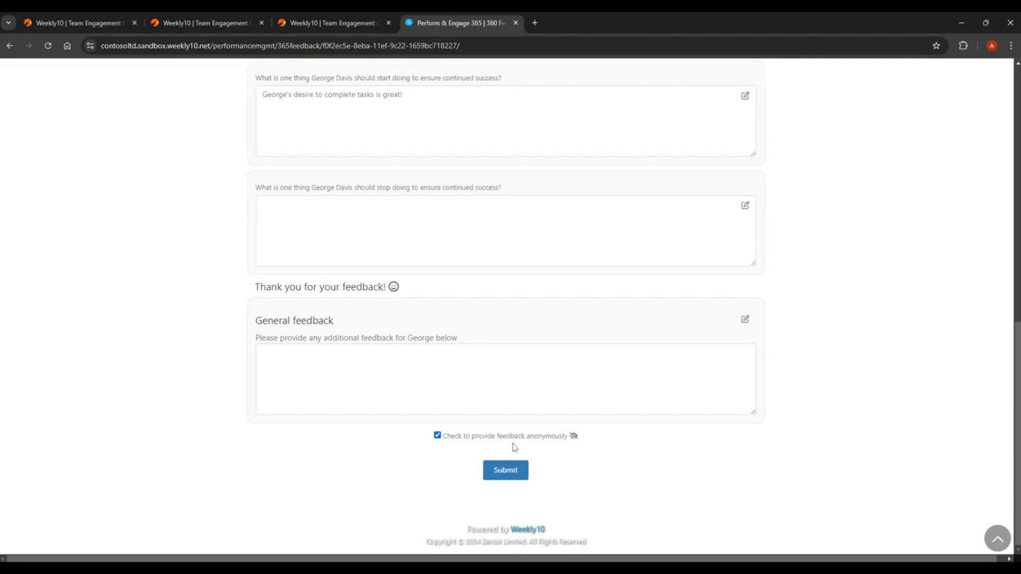
left_click(509, 475)
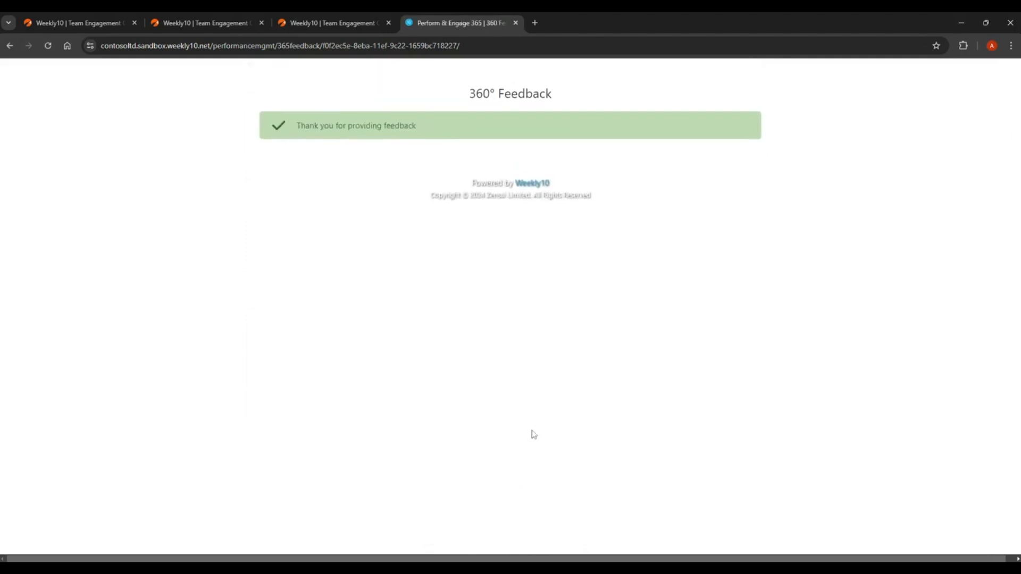
Return to the Annual Review, reload it without the section anchor in its address, and expand Peer Feedback.
left_click(333, 25)
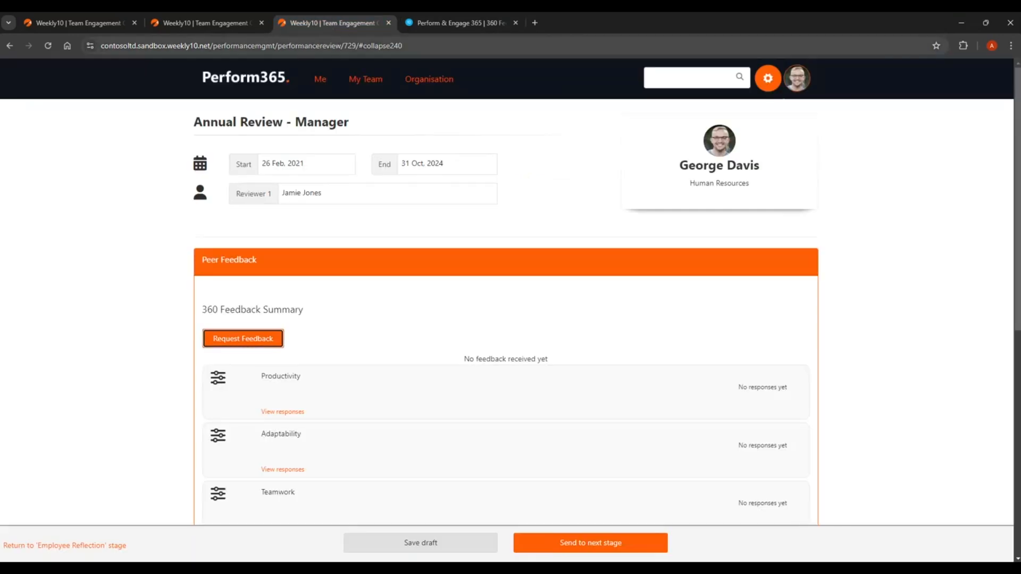
left_click_drag(405, 46, 359, 46)
key("BackSpace")
key("Return")
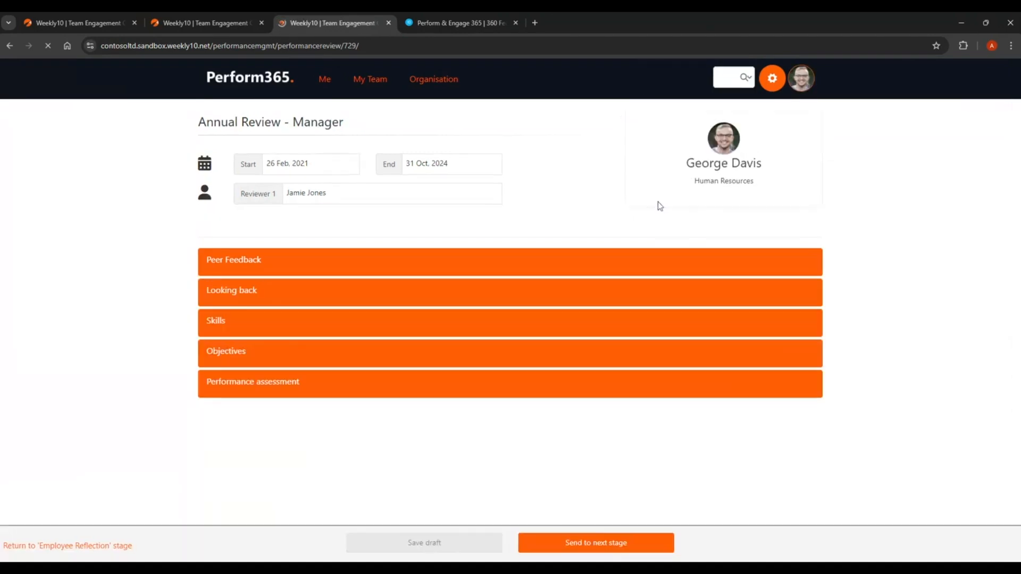
left_click(406, 271)
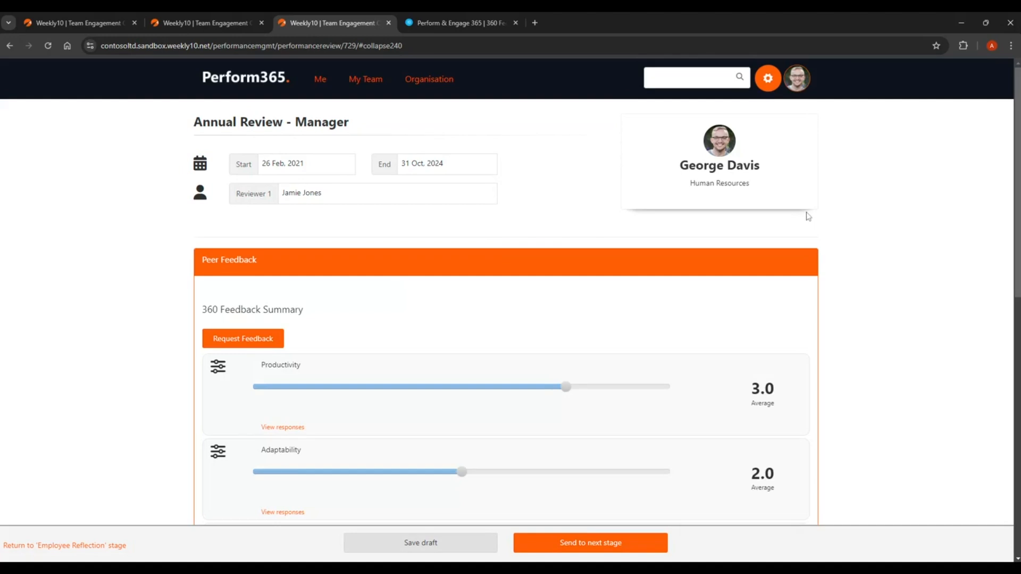
Review the 360 feedback ratings and written comments, including the individual Productivity responses.
scroll(813, 209, "down", 4)
scroll(790, 237, "down", 4)
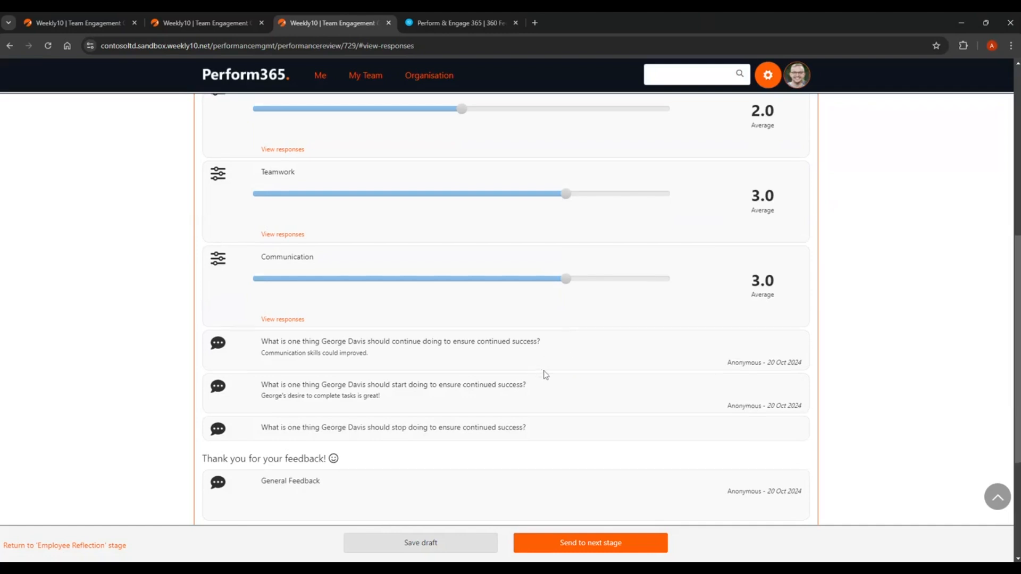
scroll(548, 375, "up", 4)
scroll(547, 375, "up", 3)
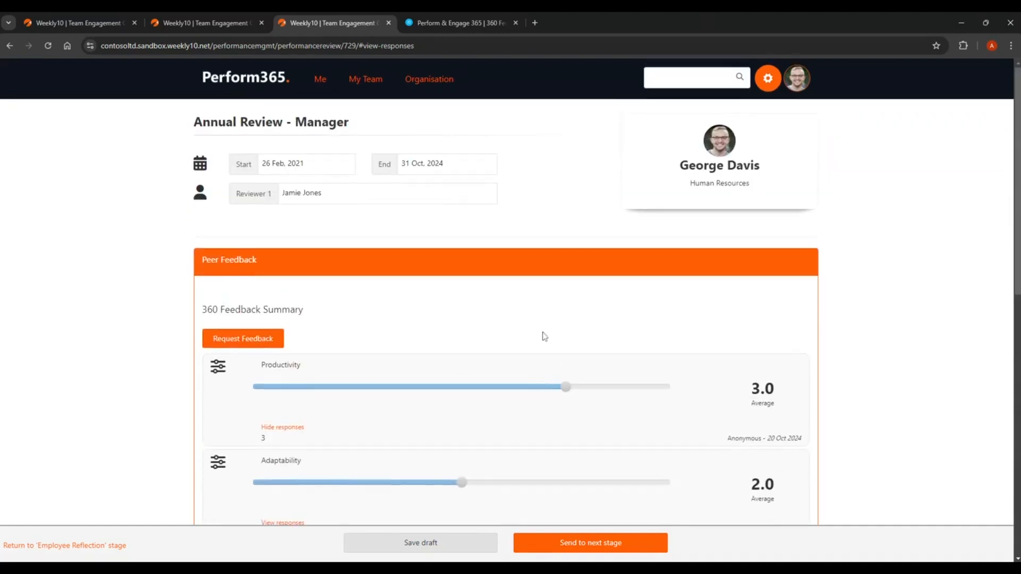